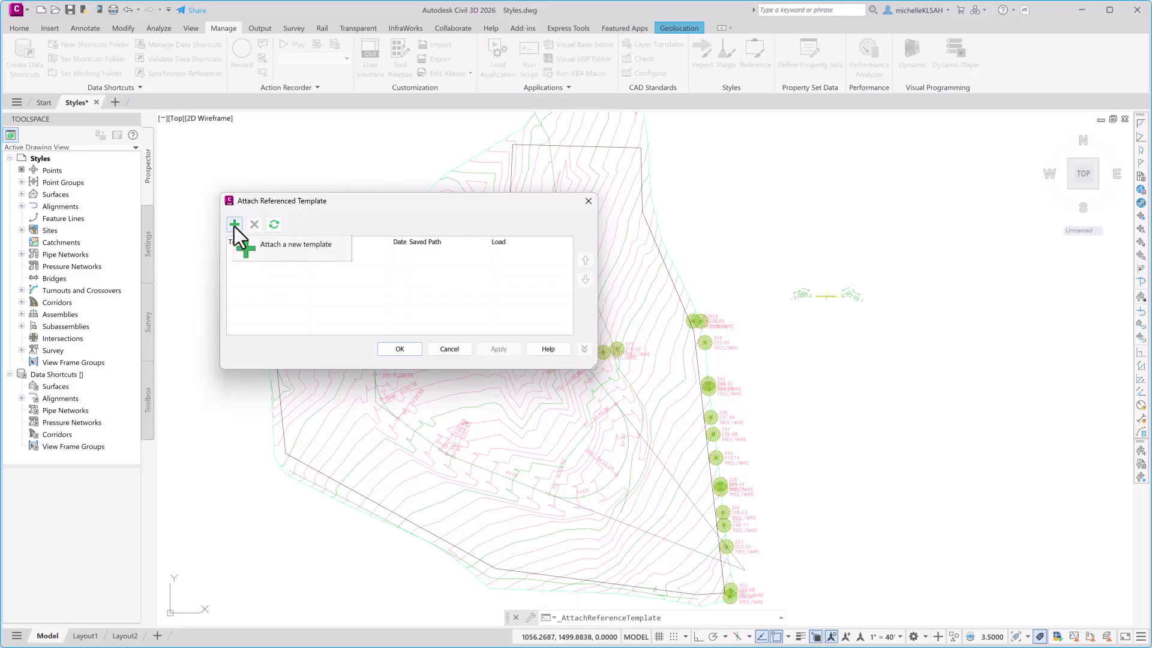
Step: Add the _Autodesk Civil 3D (Imperial) NCS template file as a new referenced template
{"action": "left_click", "coordinate": [234, 224]}
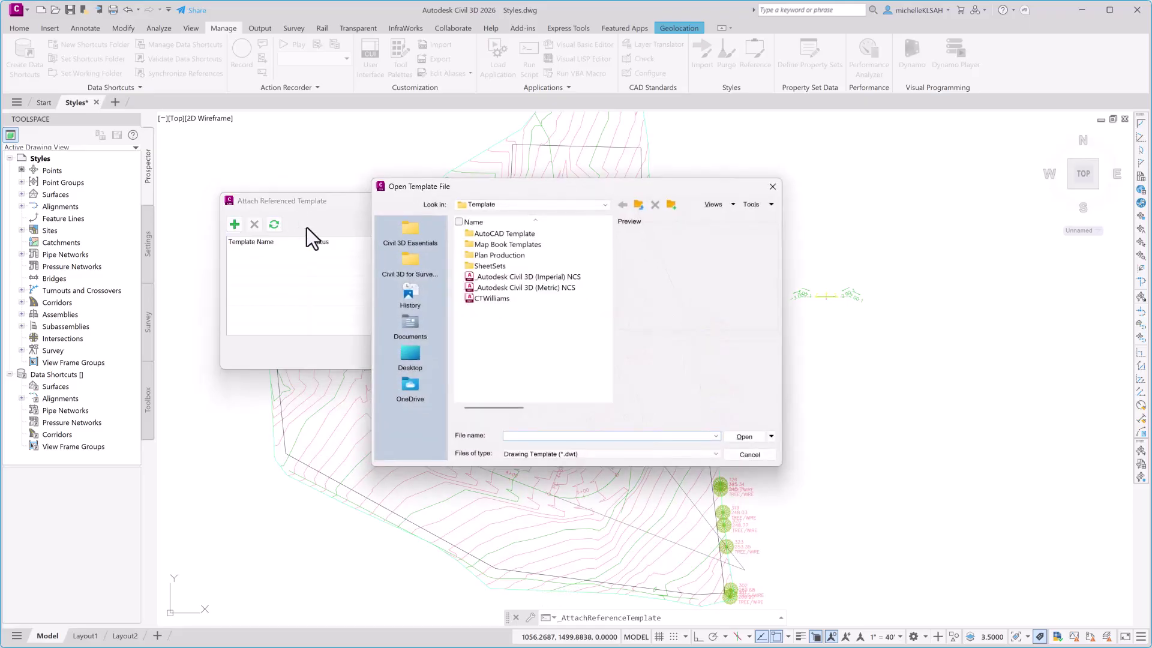
{"action": "left_click", "coordinate": [508, 277]}
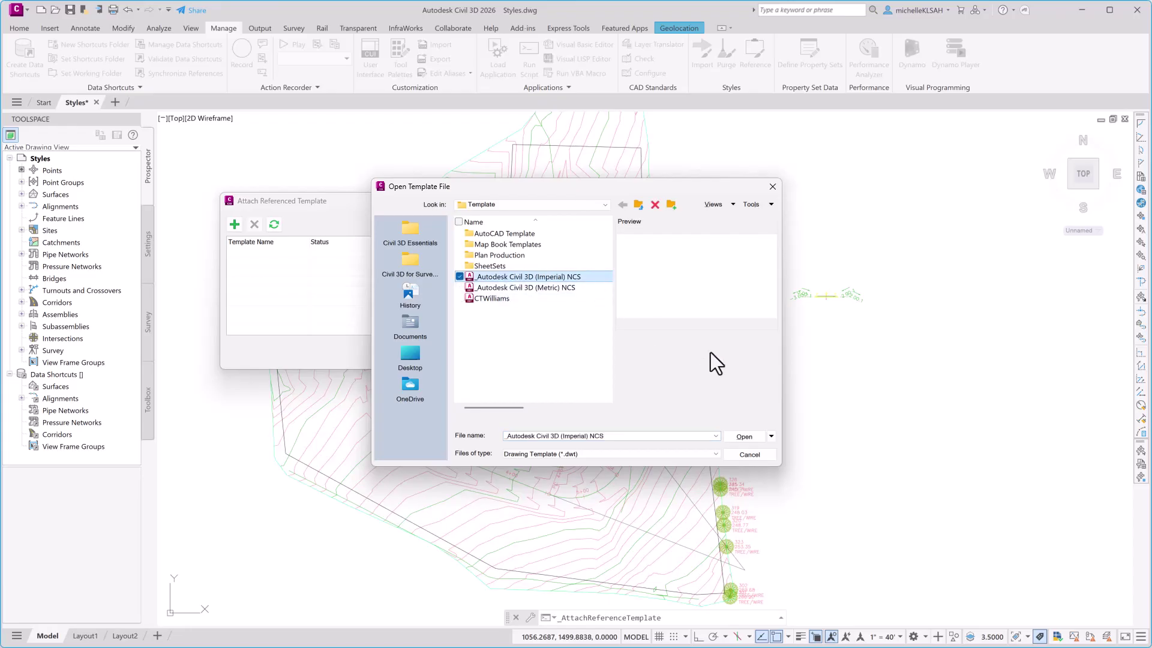
{"action": "left_click", "coordinate": [744, 437]}
Step: Browse the template's point styles and examine the marker properties of the Tree style
{"action": "left_click", "coordinate": [244, 426]}
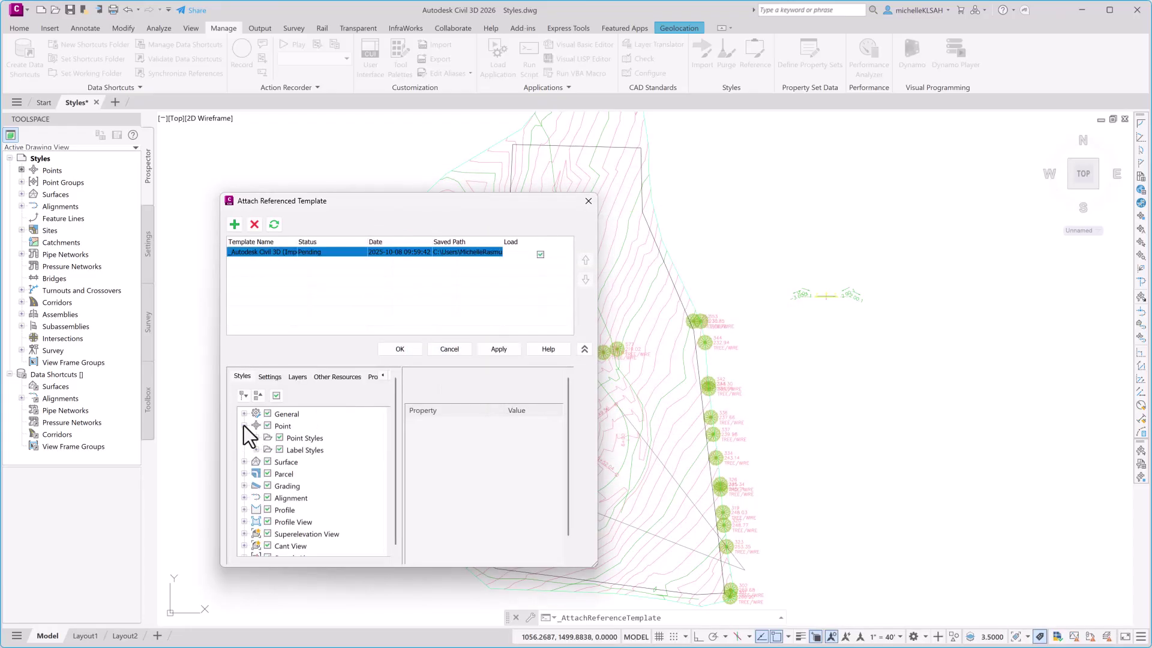
{"action": "left_click", "coordinate": [256, 438]}
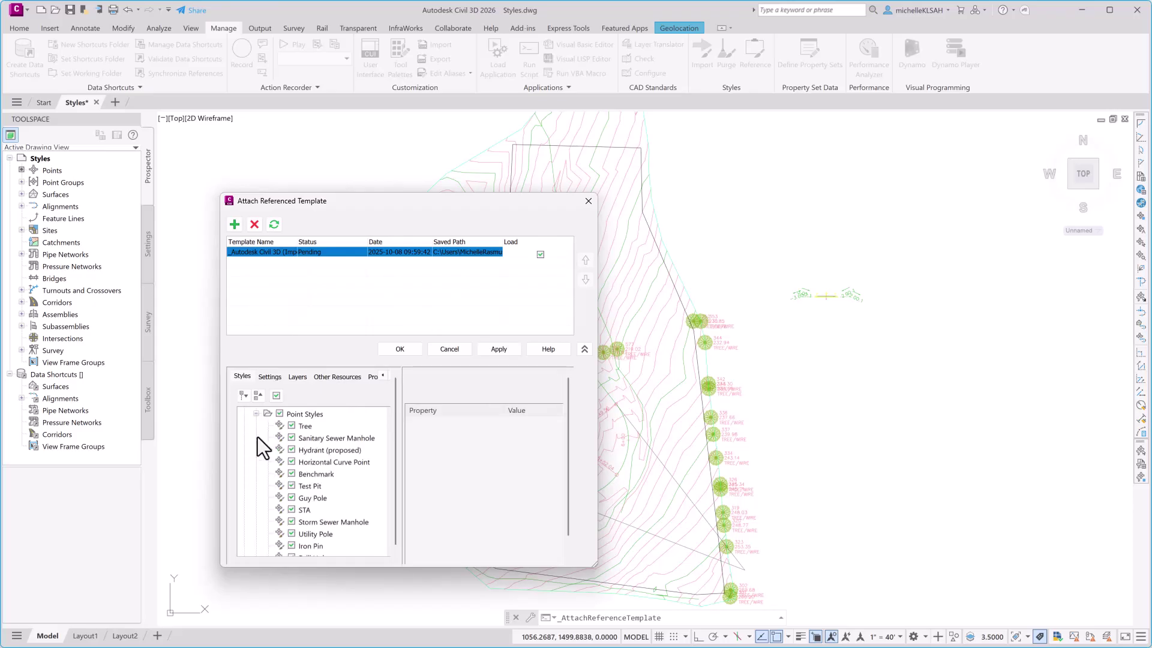
{"action": "scroll", "coordinate": [297, 496], "scroll_direction": "down", "scroll_amount": 3}
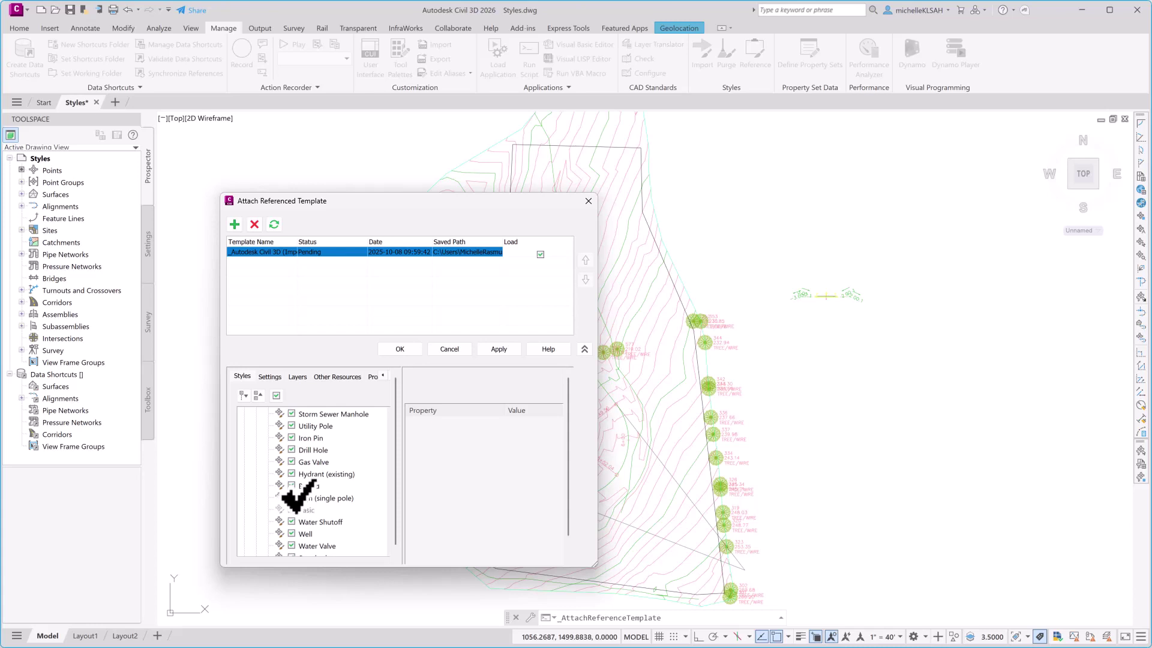
{"action": "scroll", "coordinate": [294, 497], "scroll_direction": "down", "scroll_amount": 2}
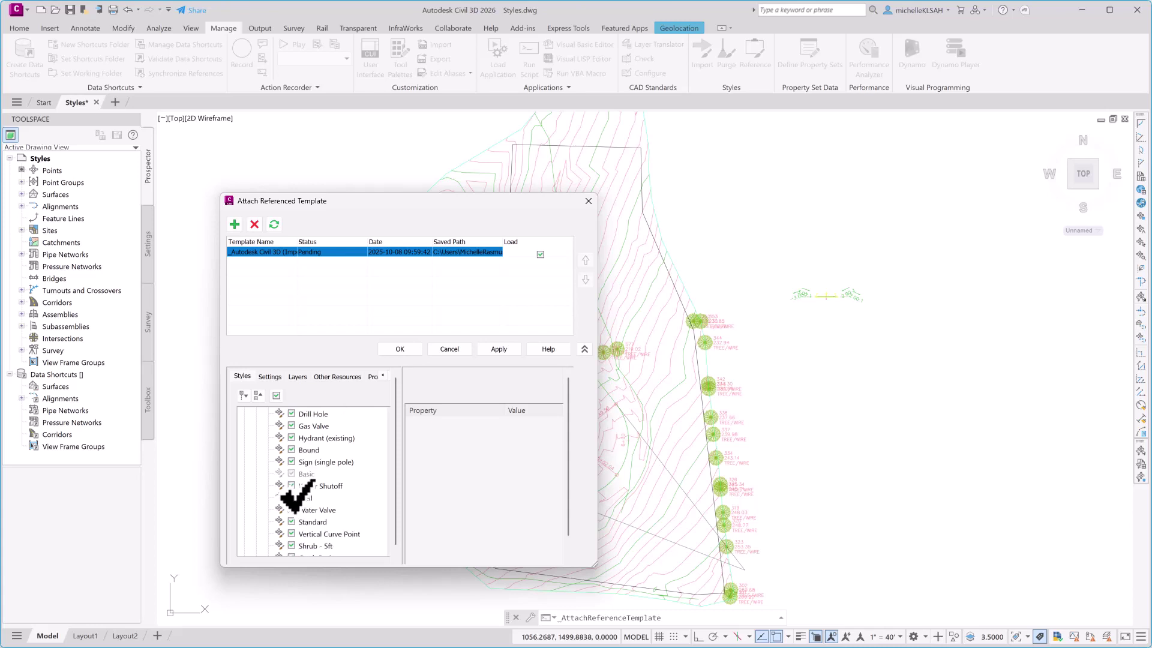
{"action": "scroll", "coordinate": [294, 497], "scroll_direction": "up", "scroll_amount": 5}
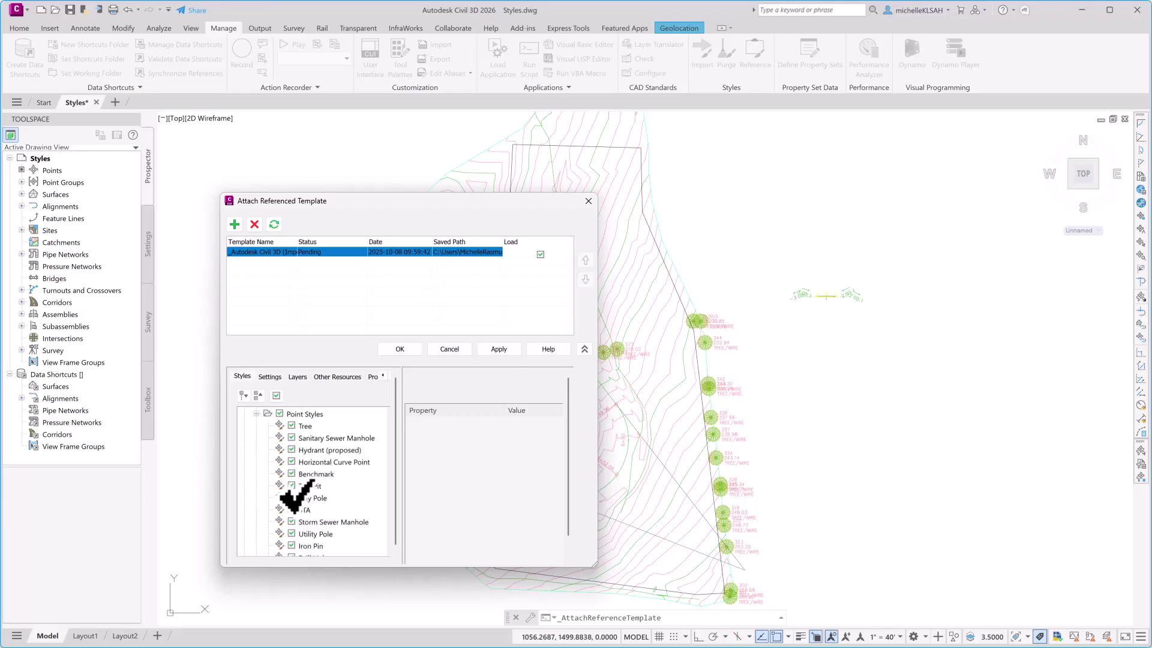
{"action": "left_click", "coordinate": [304, 427]}
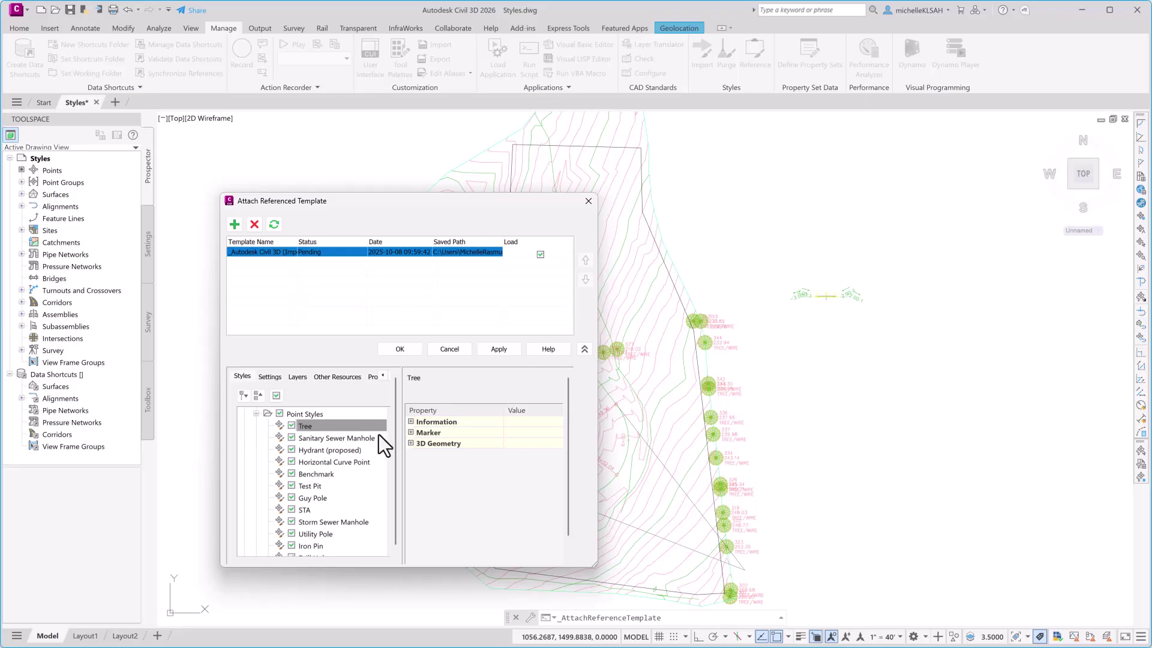
{"action": "left_click", "coordinate": [411, 433]}
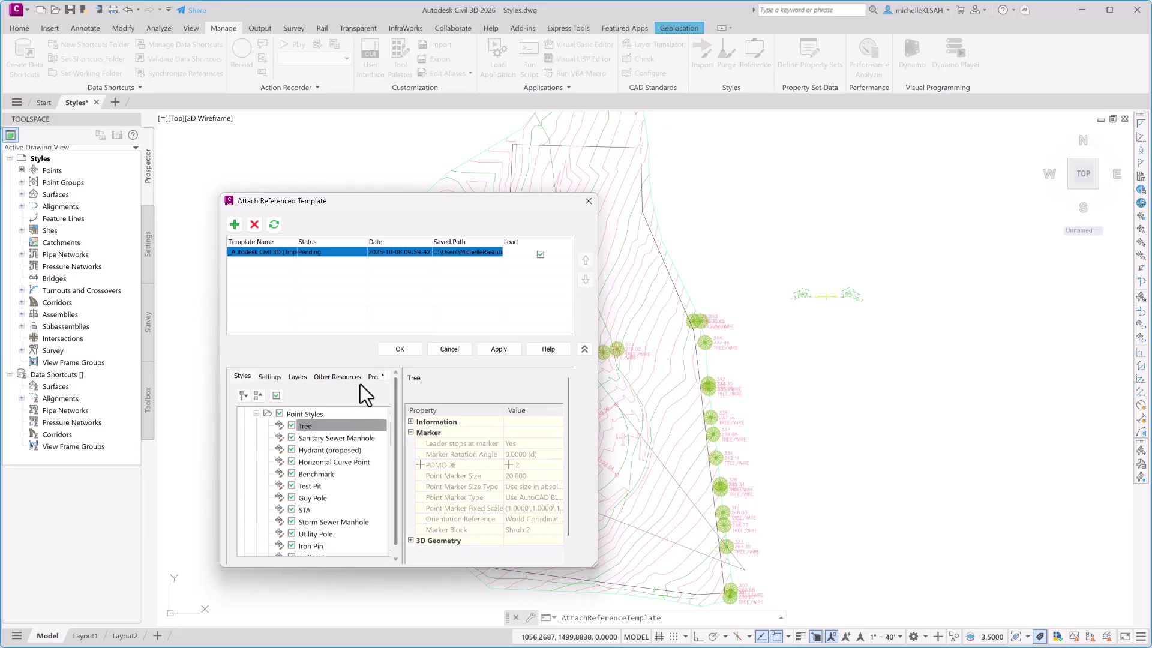
Step: Apply the attached template reference to import its styles into the drawing and accept the attachment
{"action": "left_click", "coordinate": [494, 348]}
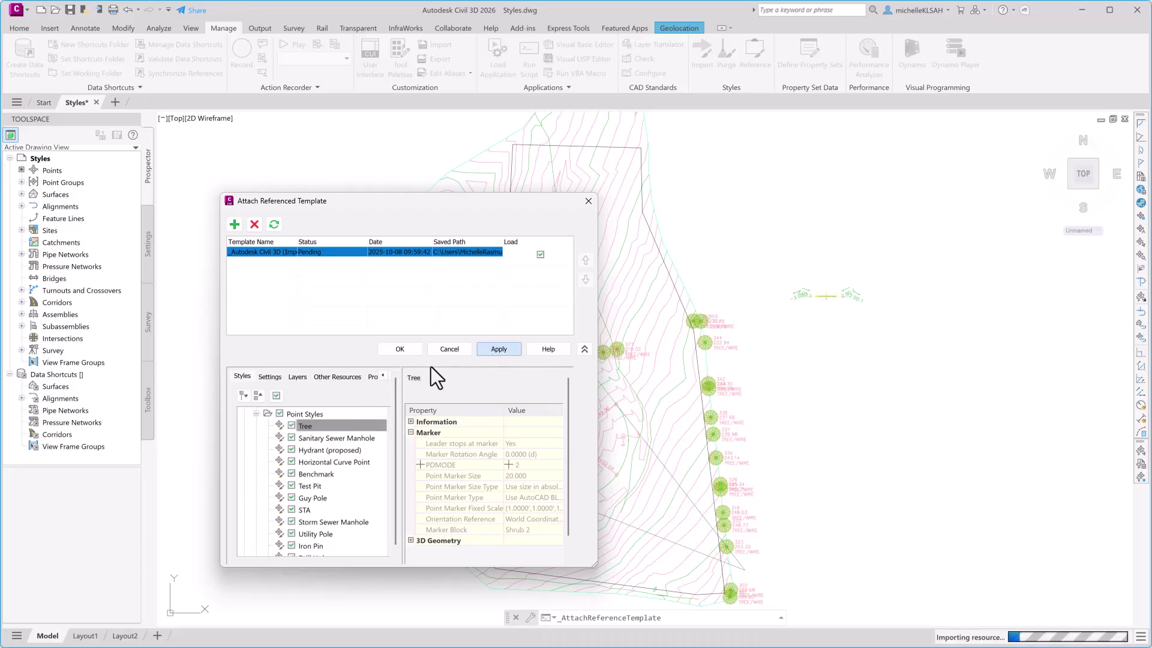
{"action": "left_click", "coordinate": [398, 349]}
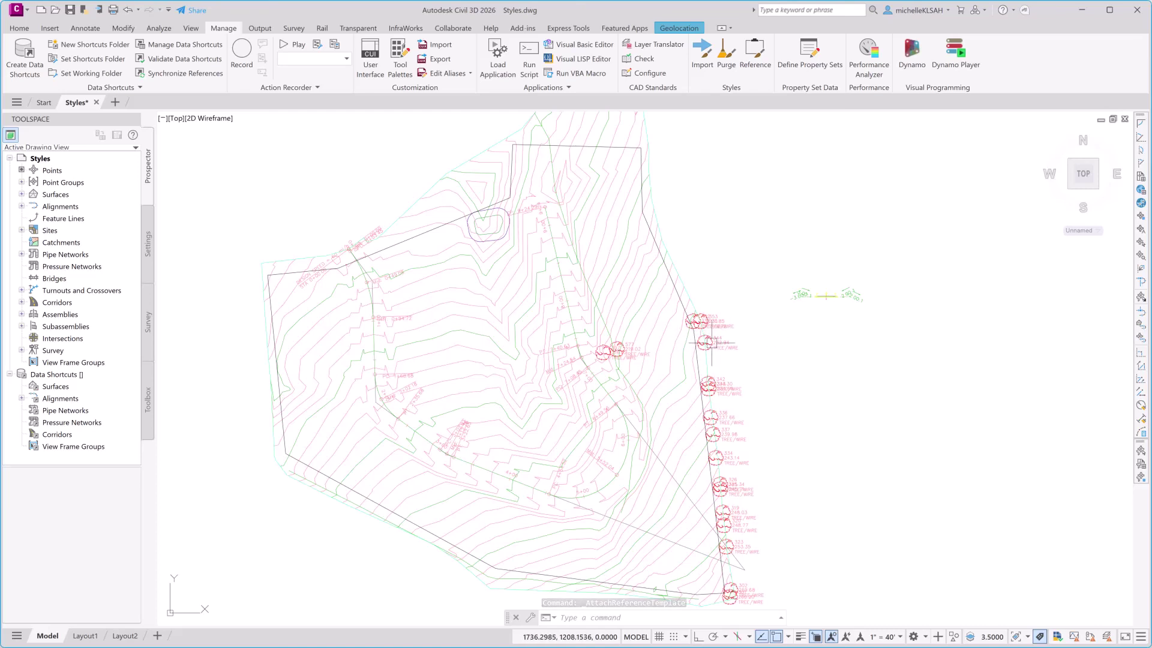
{"action": "mouse_move", "coordinate": [706, 343]}
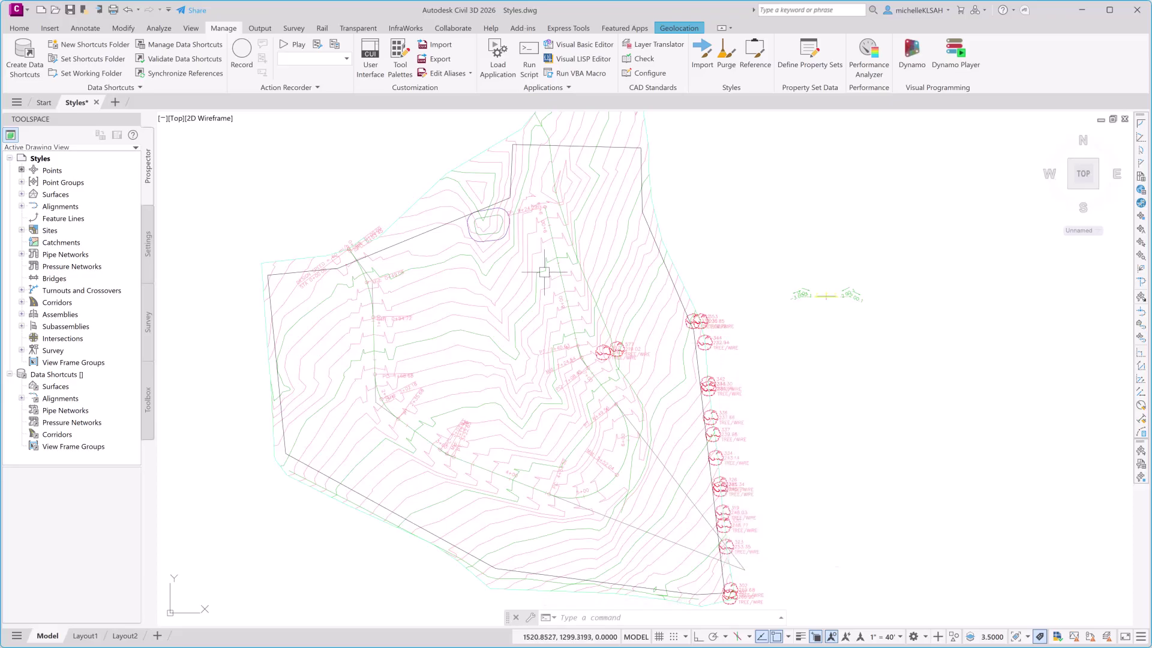
Step: Edit the drawing's Tree point style to use the AutoCAD block symbol Tree 6 as its marker
{"action": "left_click", "coordinate": [145, 237]}
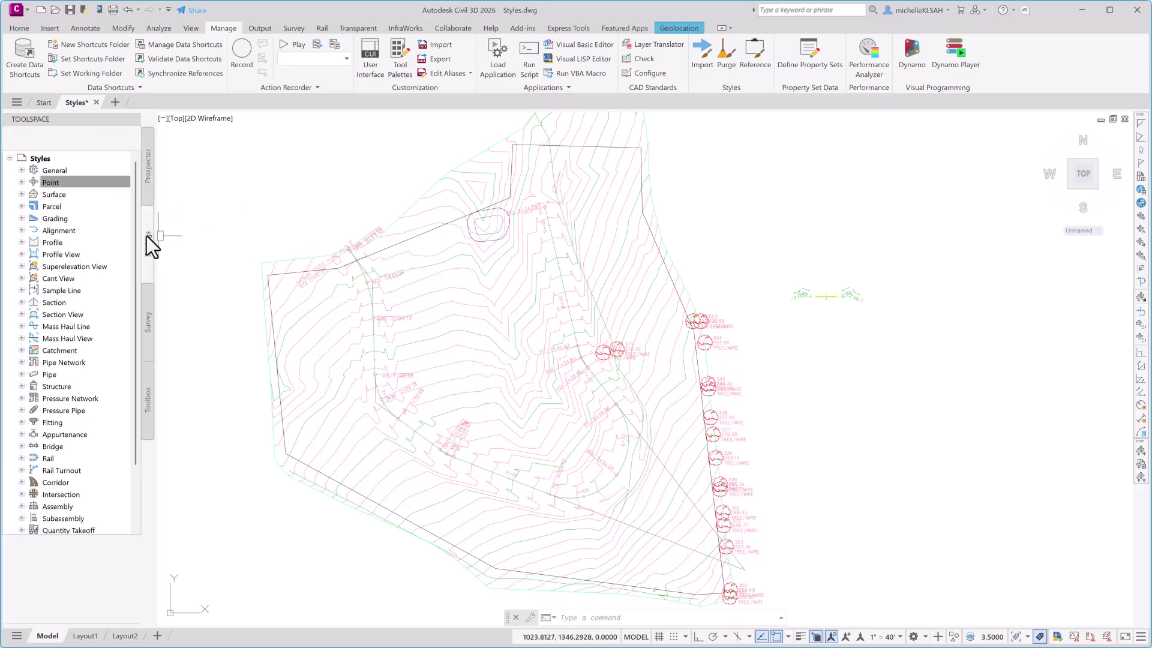
{"action": "left_click", "coordinate": [22, 182]}
{"action": "left_click", "coordinate": [34, 206]}
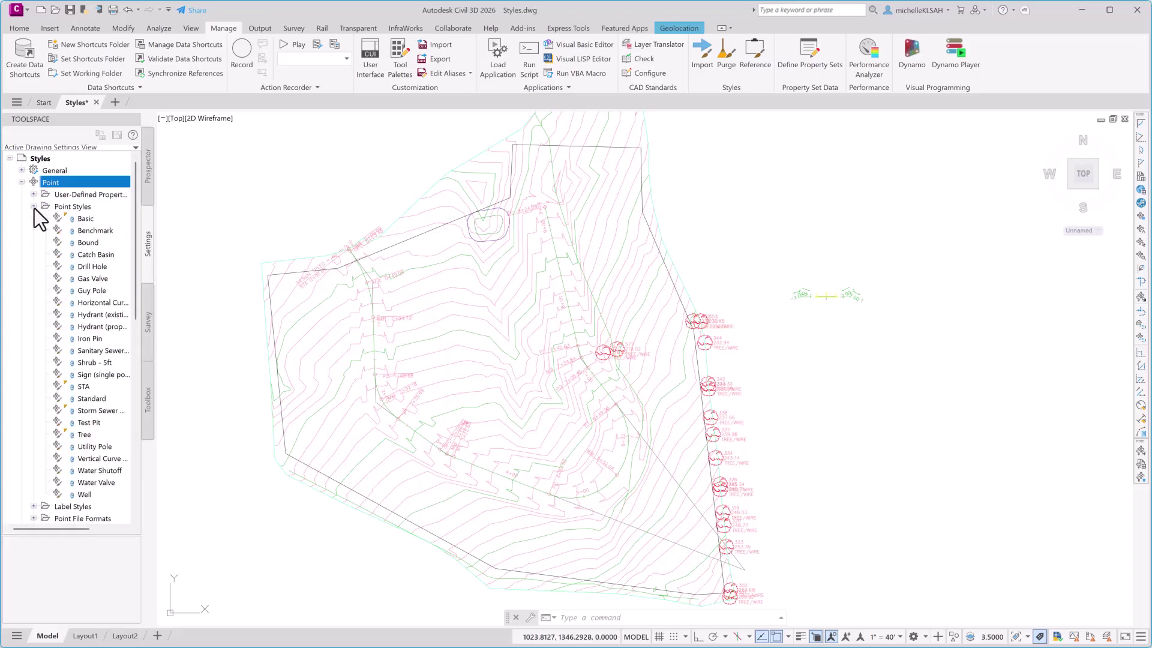
{"action": "mouse_move", "coordinate": [71, 236]}
{"action": "left_click", "coordinate": [88, 435]}
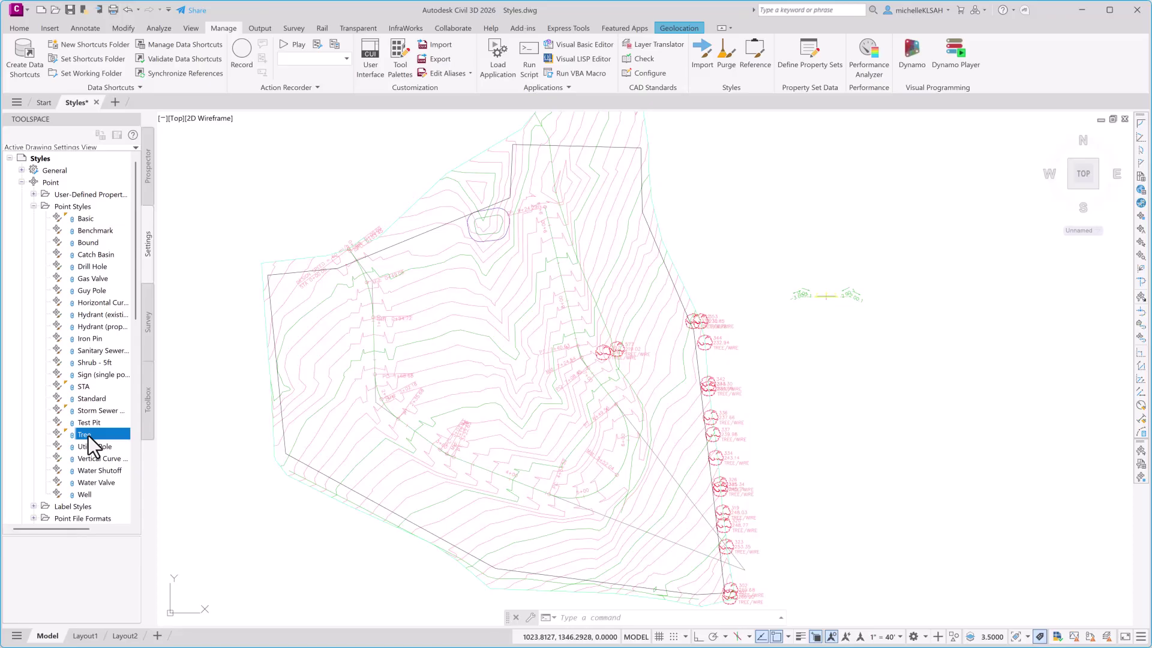
{"action": "right_click", "coordinate": [88, 436]}
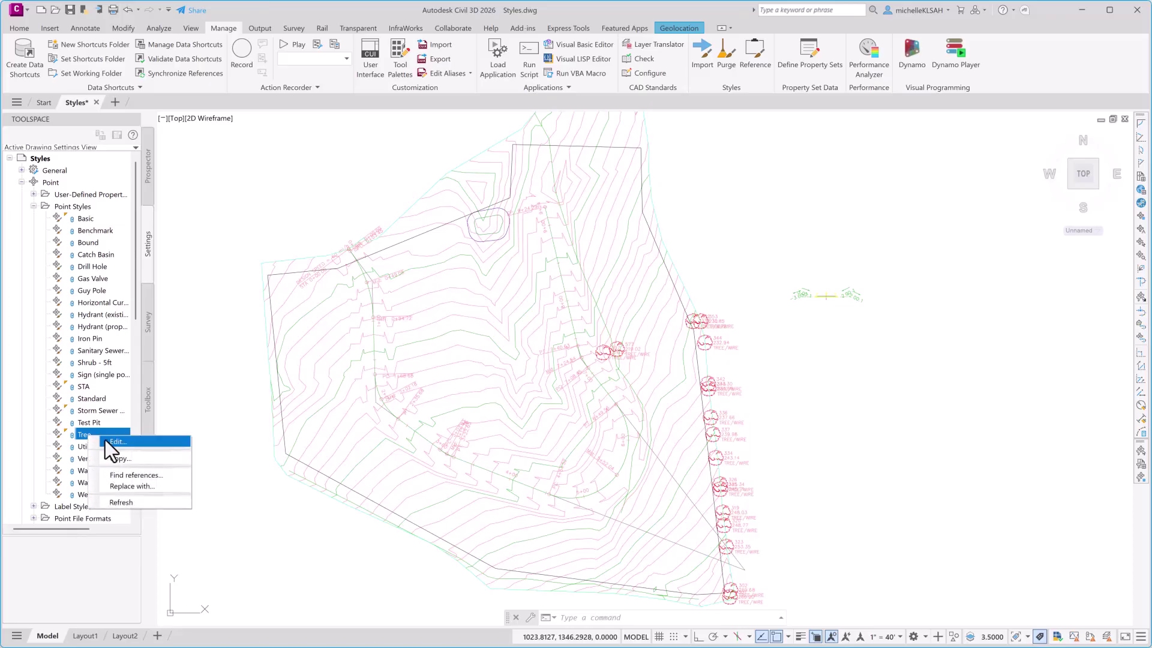
{"action": "left_click", "coordinate": [110, 441]}
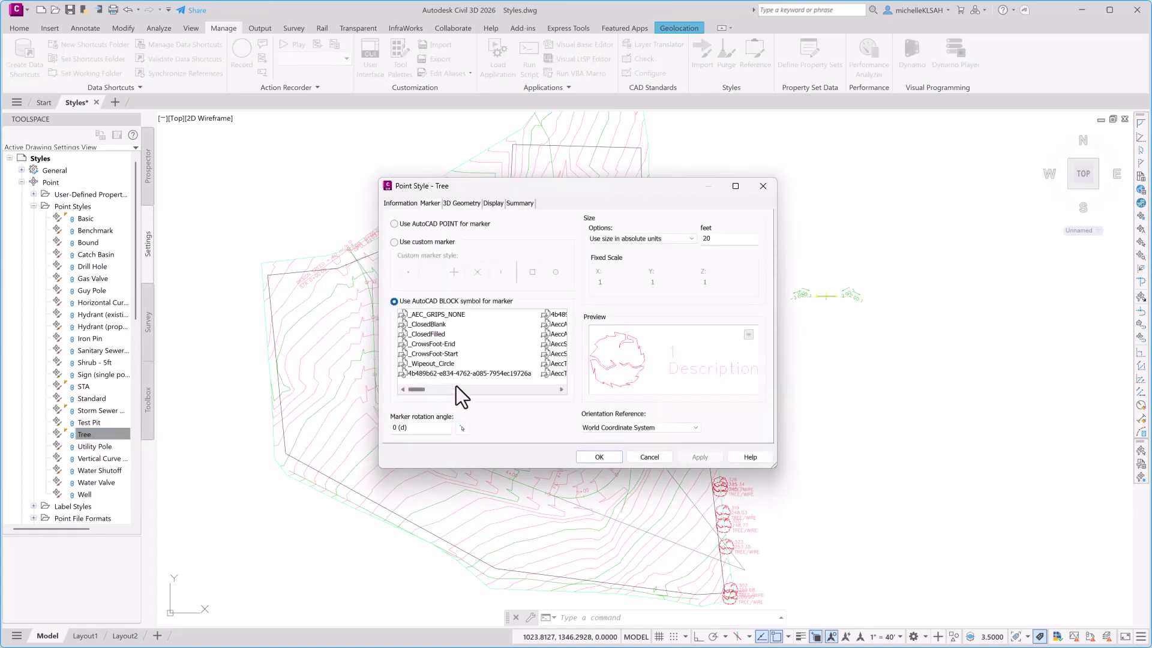
{"action": "scroll", "coordinate": [480, 357], "scroll_direction": "down", "scroll_amount": 3}
{"action": "scroll", "coordinate": [480, 357], "scroll_direction": "down", "scroll_amount": 3}
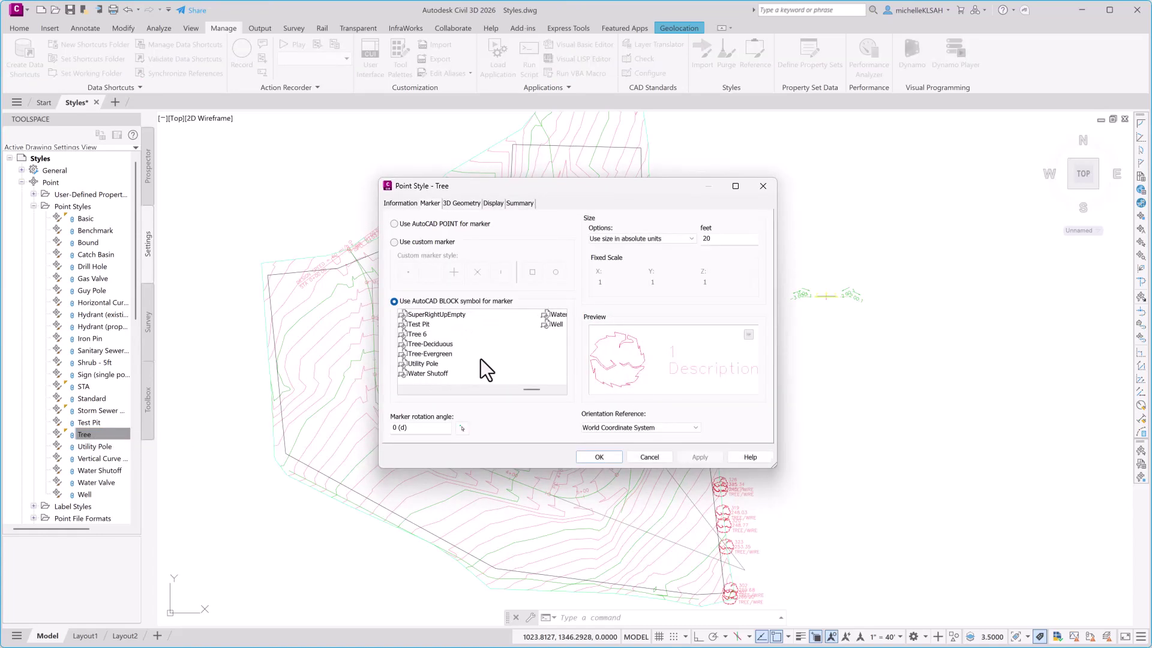
{"action": "left_click", "coordinate": [415, 334]}
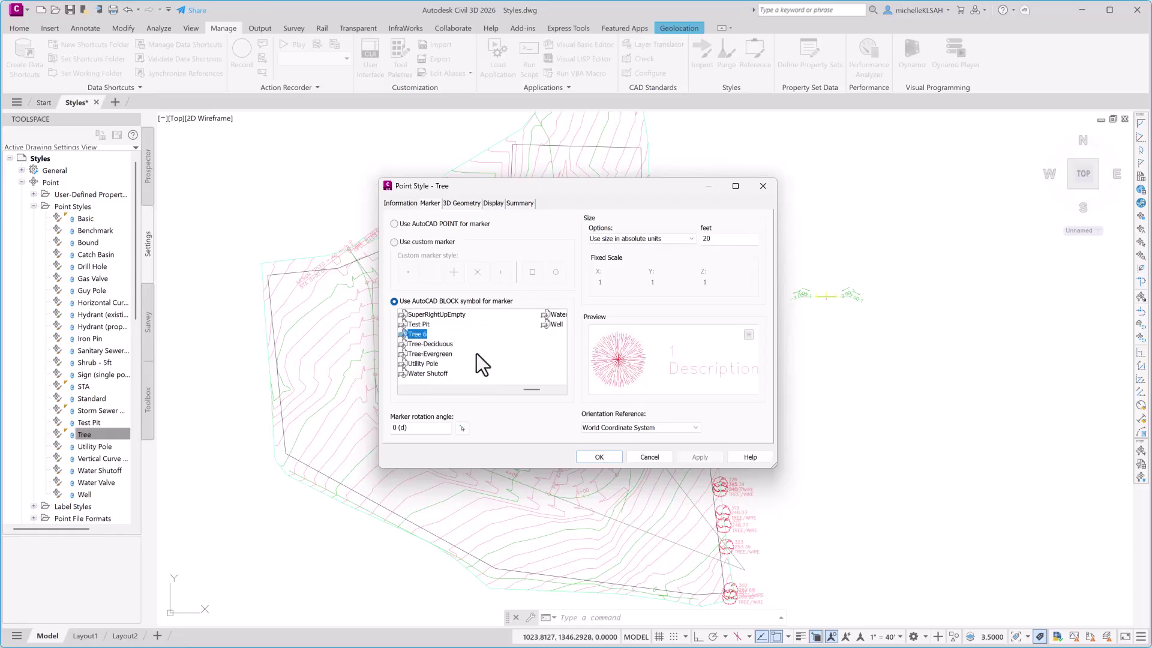
Step: Set the display layer of the Tree point style's Marker component to V-NODE-TREE
{"action": "left_click", "coordinate": [490, 204]}
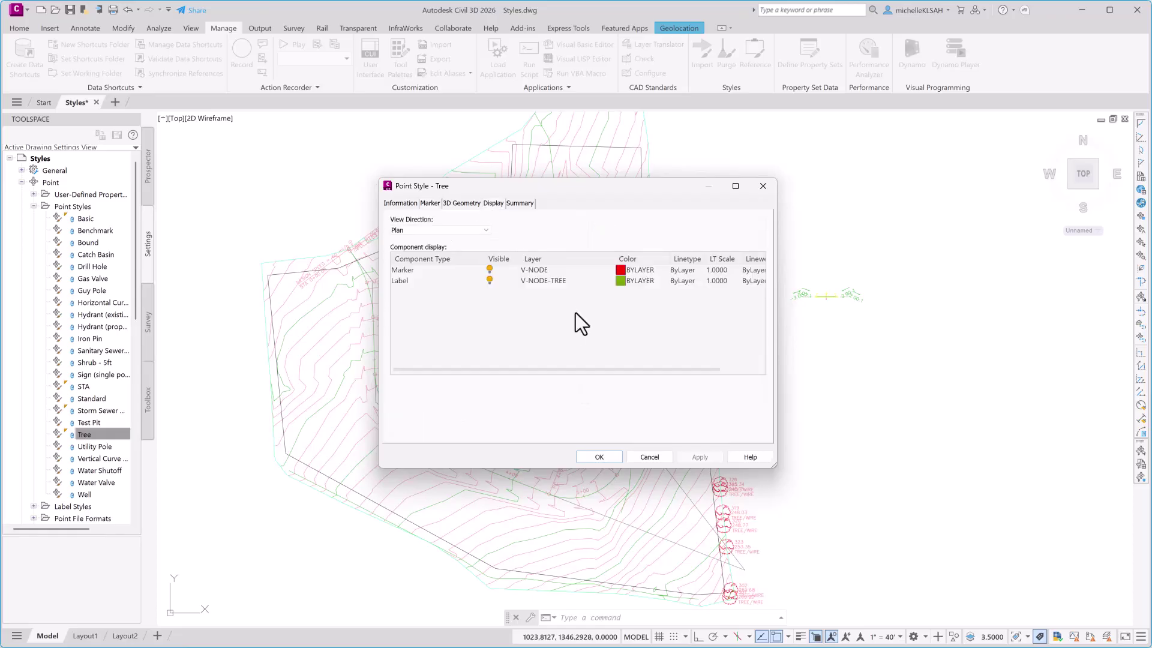
{"action": "left_click", "coordinate": [534, 270]}
{"action": "scroll", "coordinate": [459, 382], "scroll_direction": "down", "scroll_amount": 4}
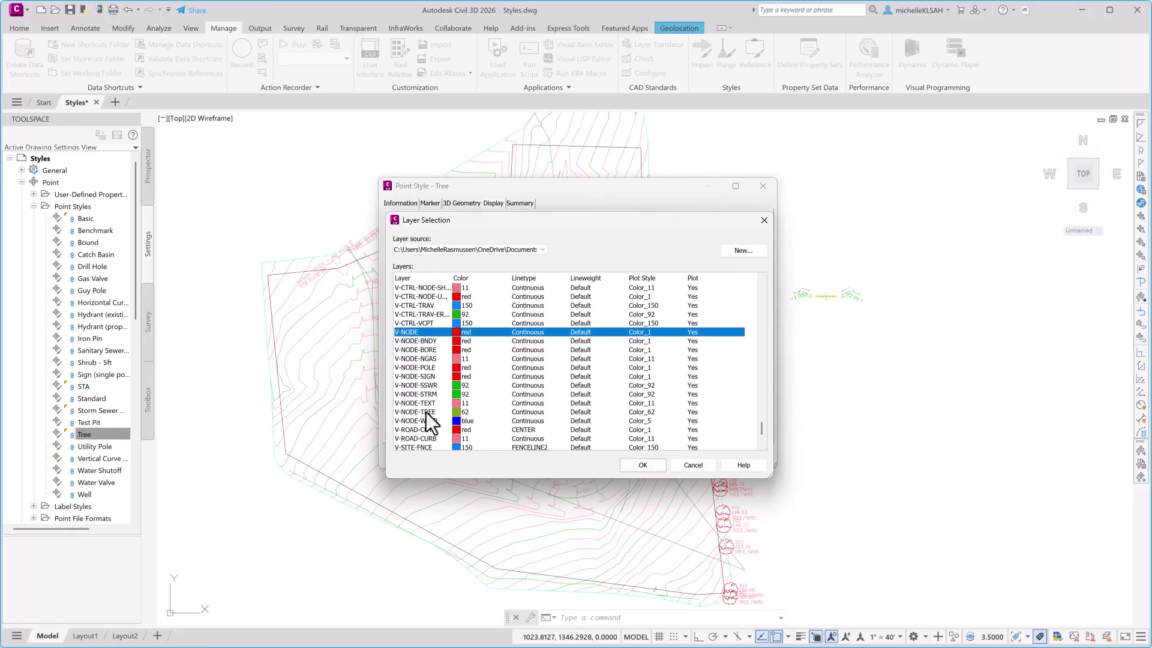
{"action": "left_click", "coordinate": [426, 411]}
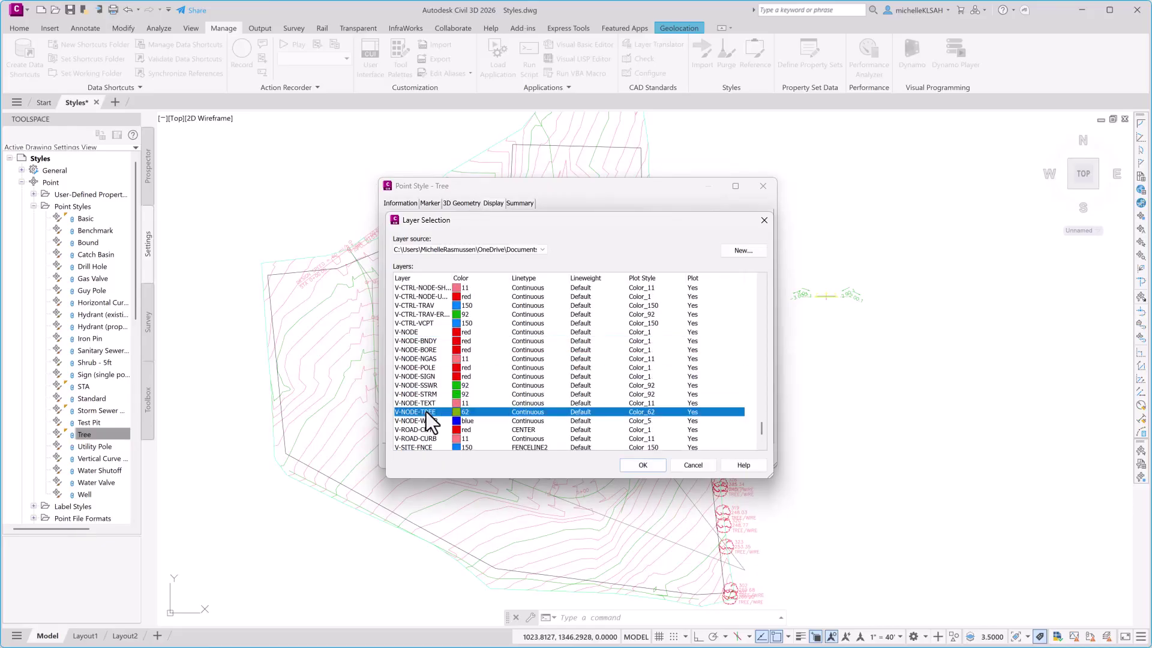
{"action": "left_click", "coordinate": [643, 466]}
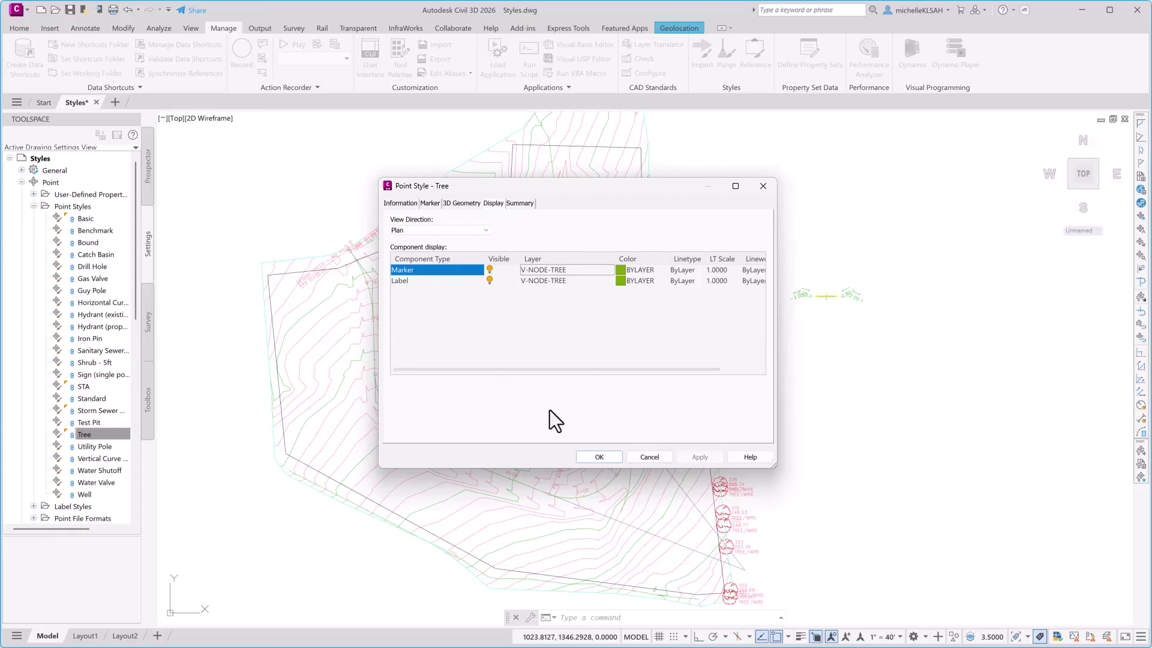
Step: Save the Tree point style edits as a local copy of the style with a unique name
{"action": "left_click", "coordinate": [599, 456]}
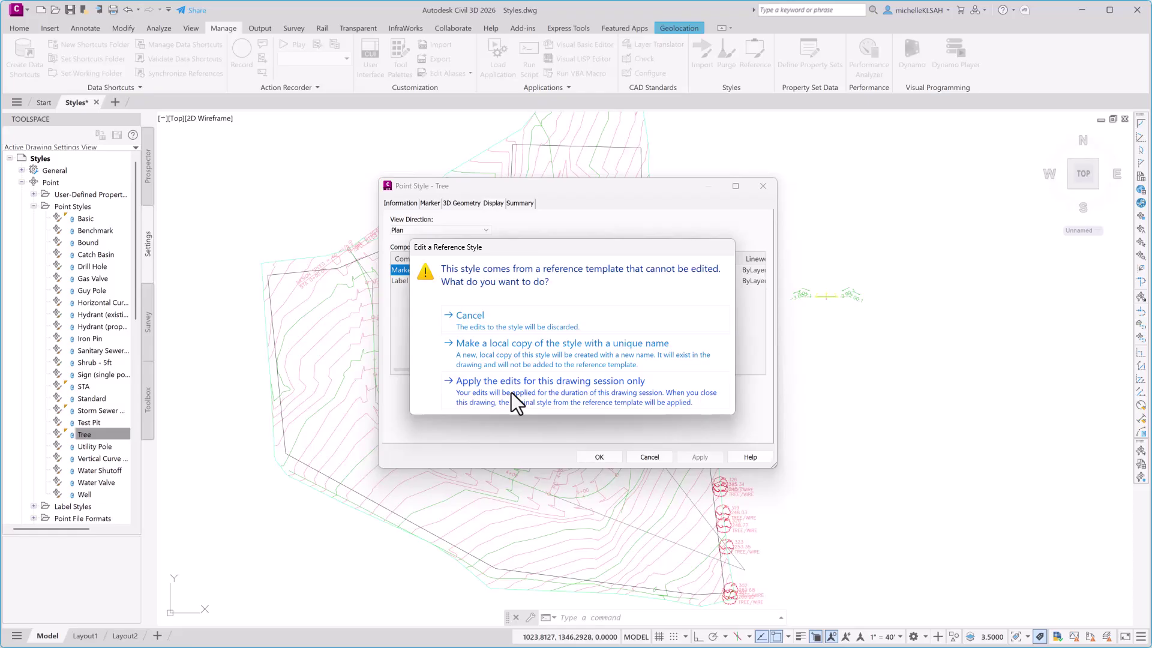
{"action": "left_click", "coordinate": [510, 353]}
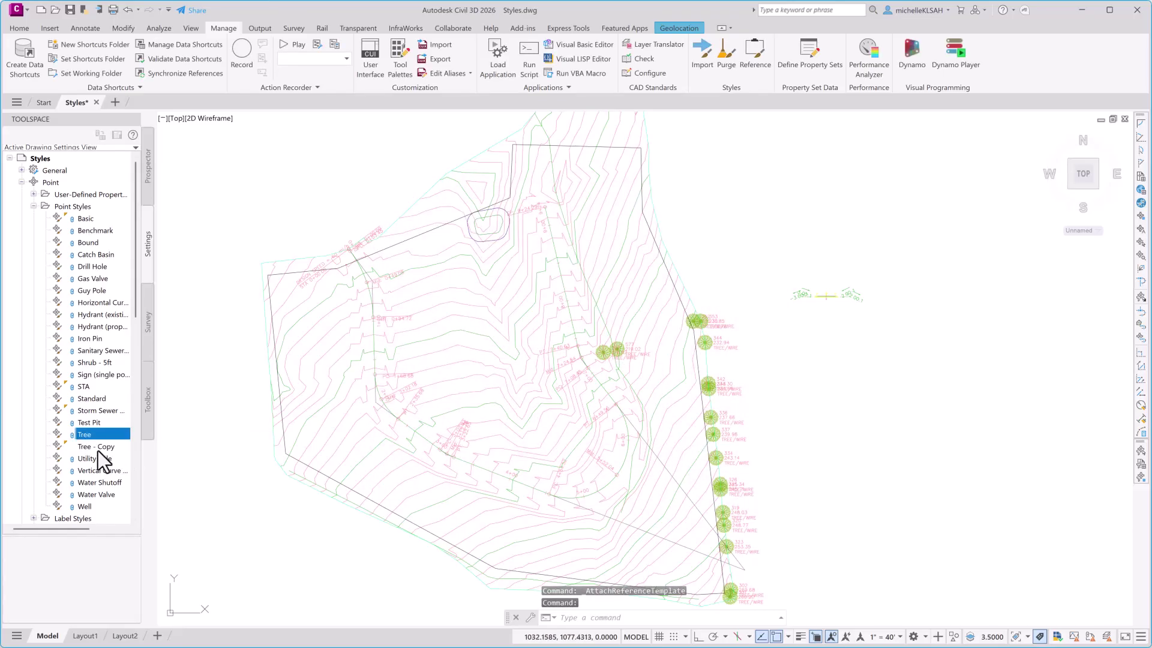
{"action": "mouse_move", "coordinate": [84, 448]}
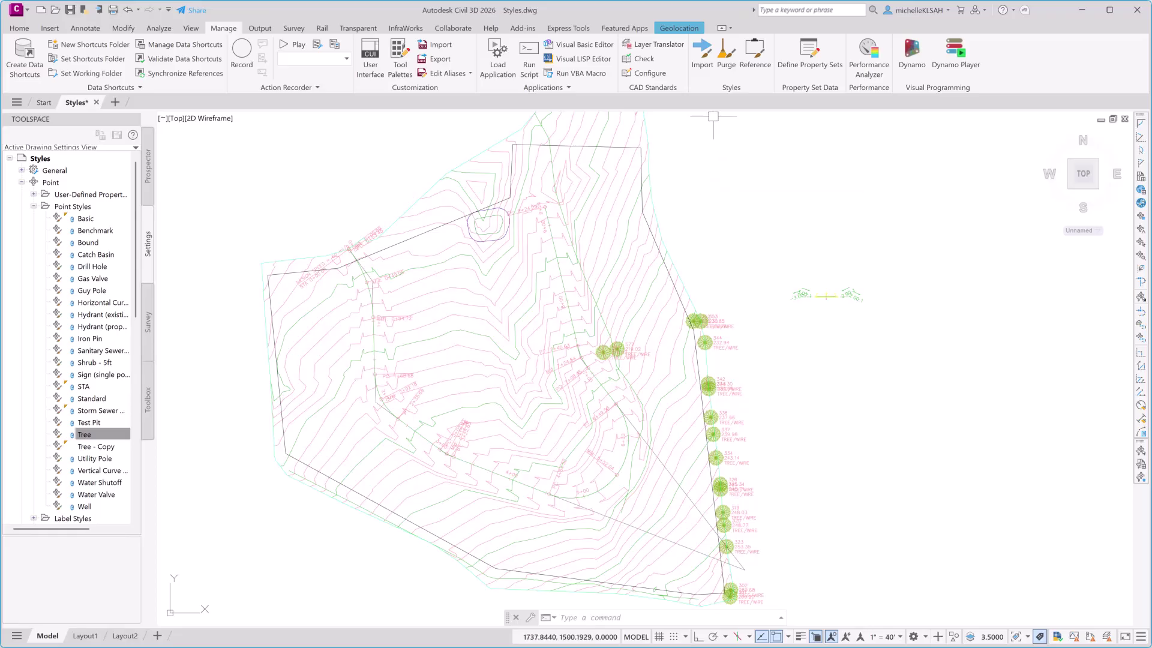
Step: Turn off loading of the _Autodesk Civil 3D (Imperial) NCS template reference and accept the change
{"action": "left_click", "coordinate": [759, 56]}
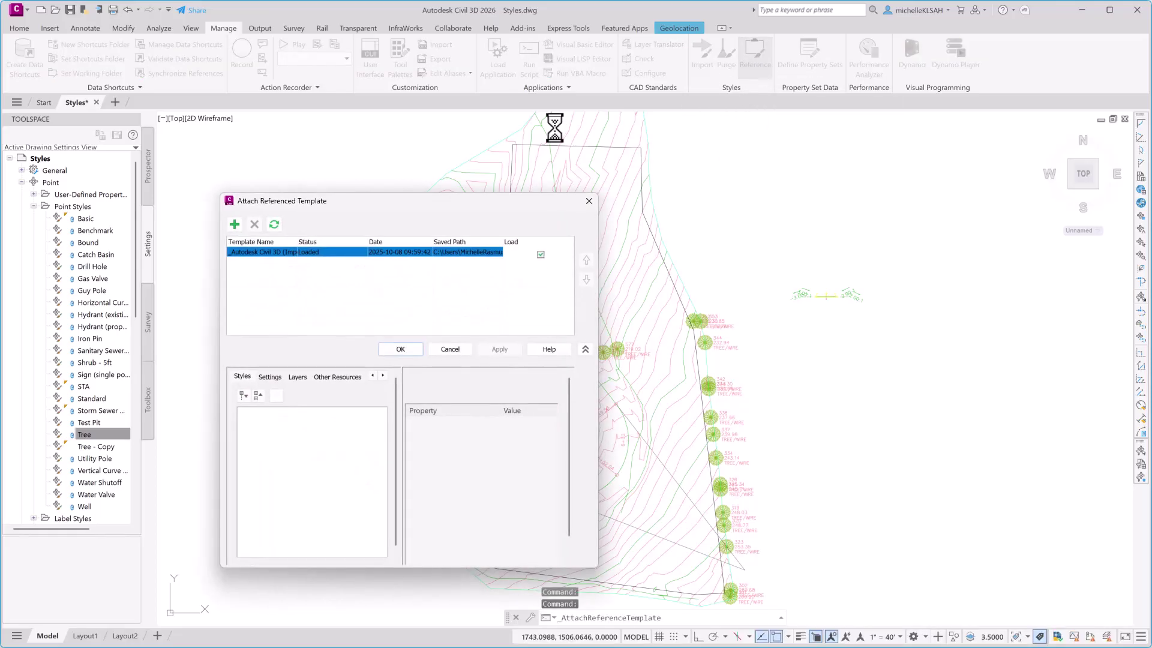
{"action": "left_click", "coordinate": [542, 255]}
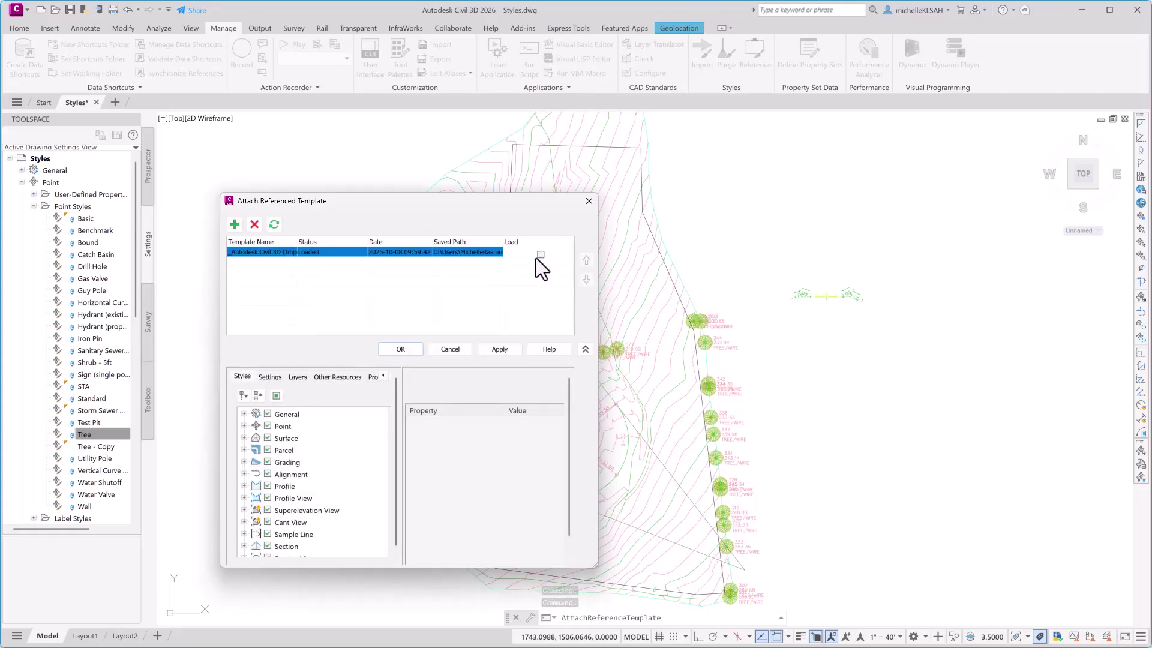
{"action": "left_click", "coordinate": [399, 349]}
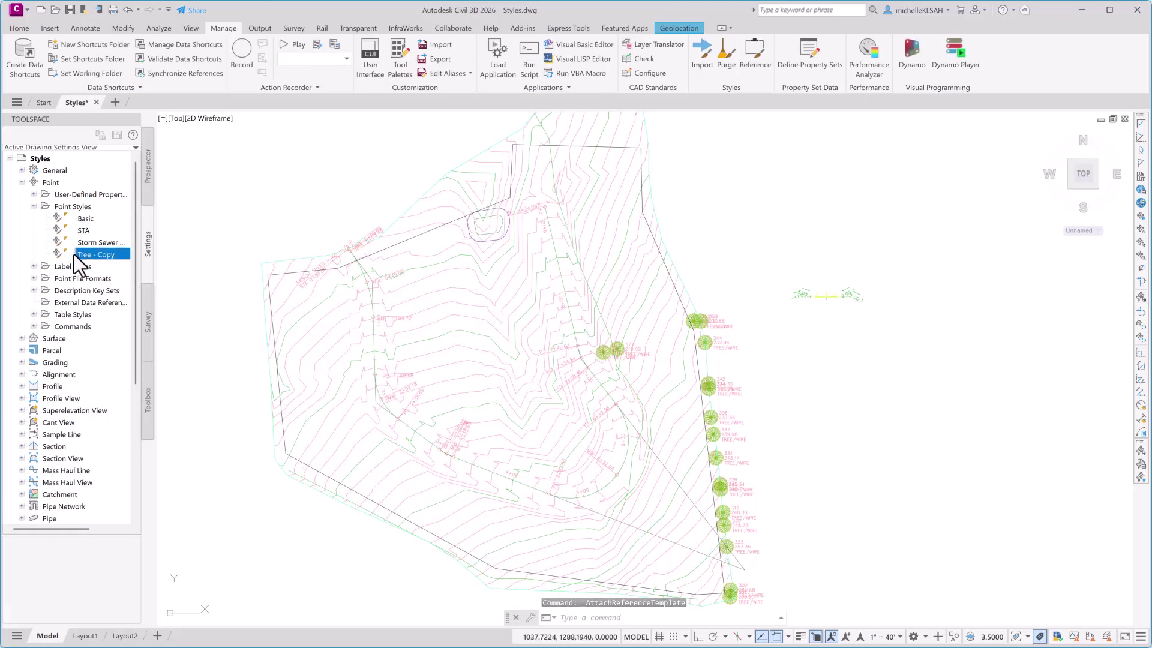
{"action": "mouse_move", "coordinate": [74, 253]}
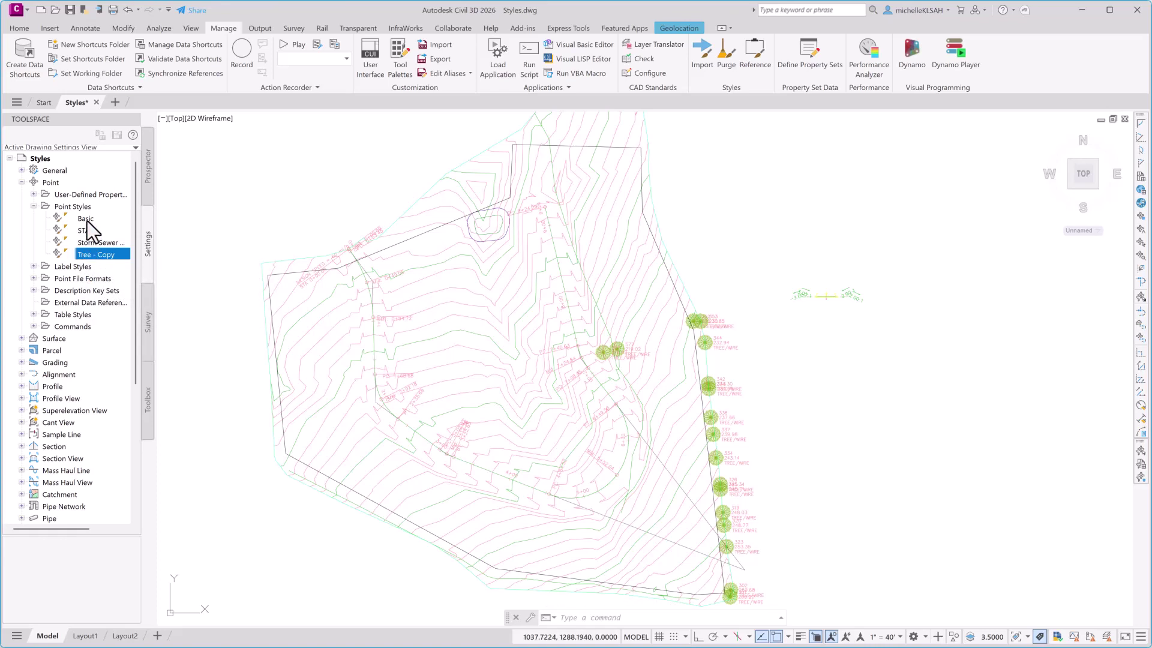
{"action": "mouse_move", "coordinate": [85, 223]}
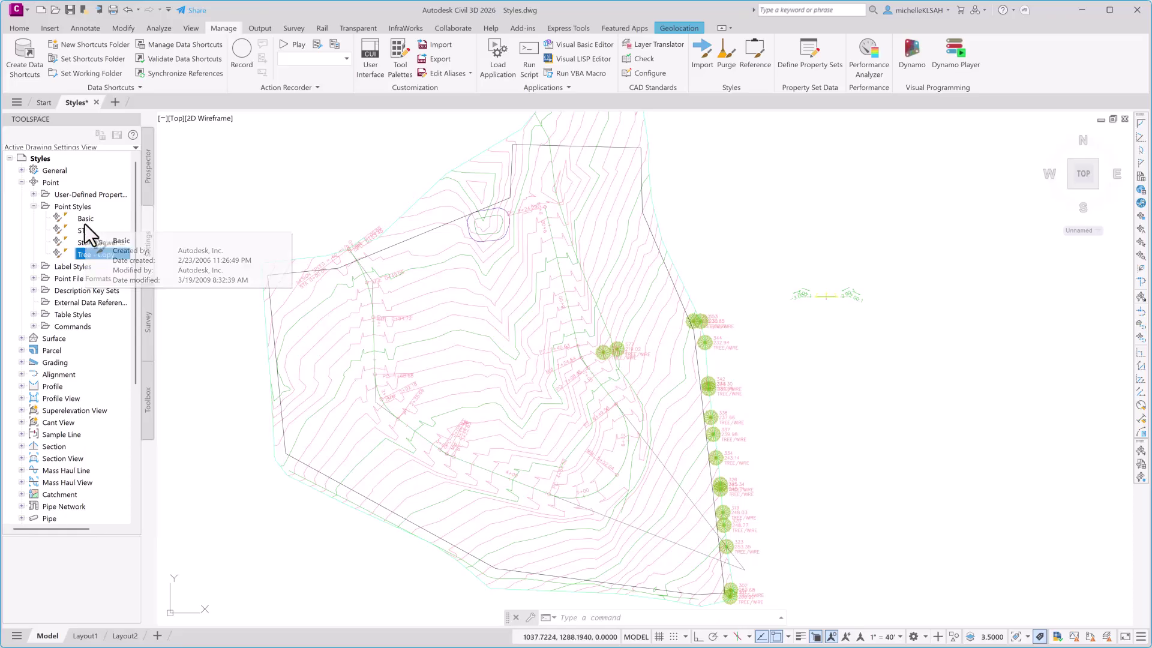